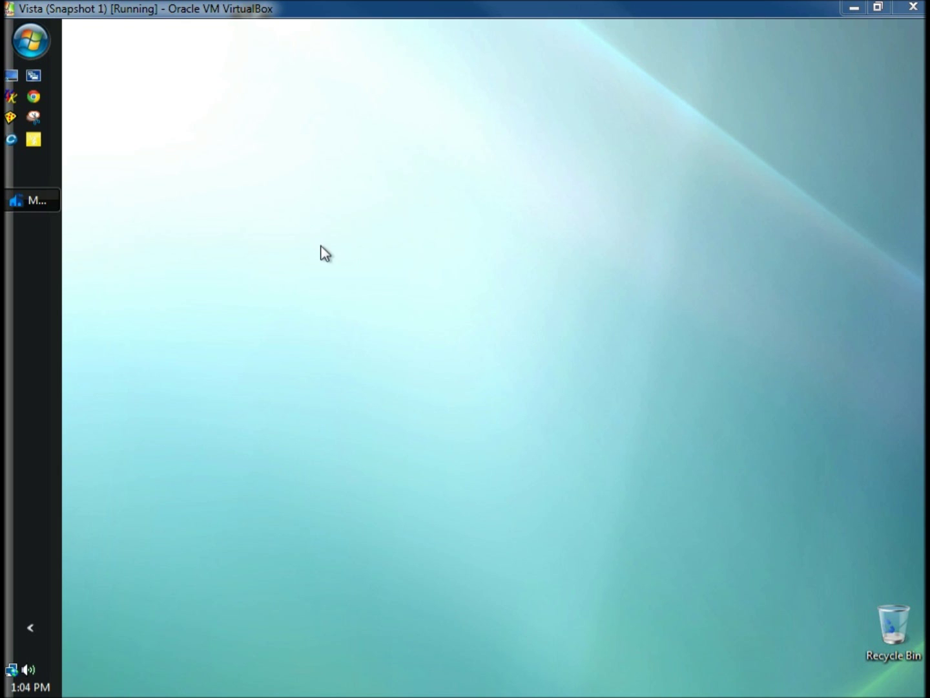
Open the Windows Vista Start menu from the Start orb.
{"action": "left_click", "coordinate": [29, 42]}
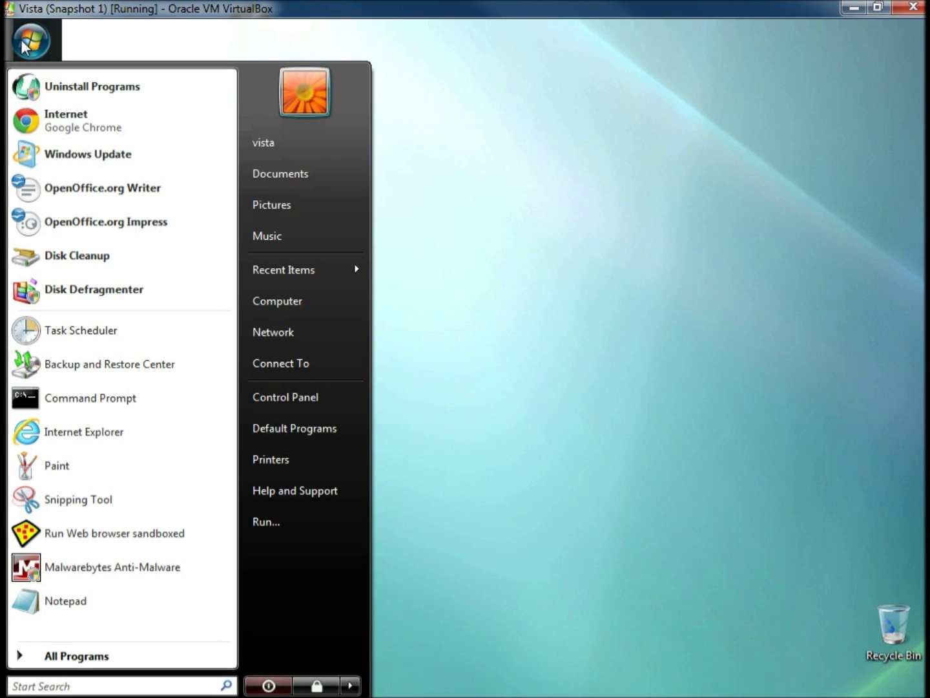
Launch Command Prompt as administrator and enter cleanmgr.exe /sageset:20.
{"action": "type", "text": "cmd"}
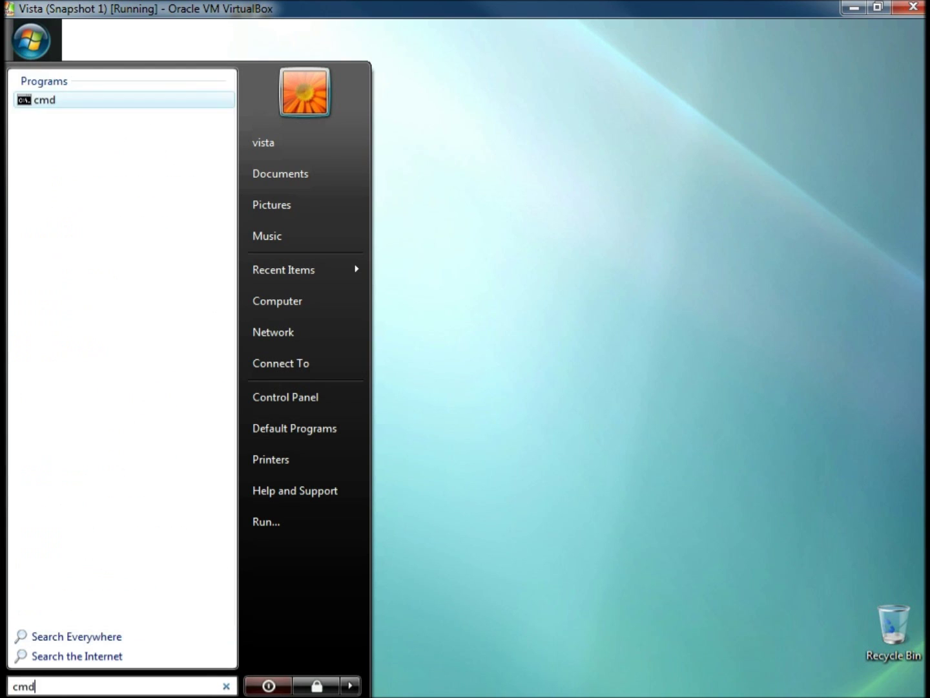
{"action": "right_click", "coordinate": [38, 104]}
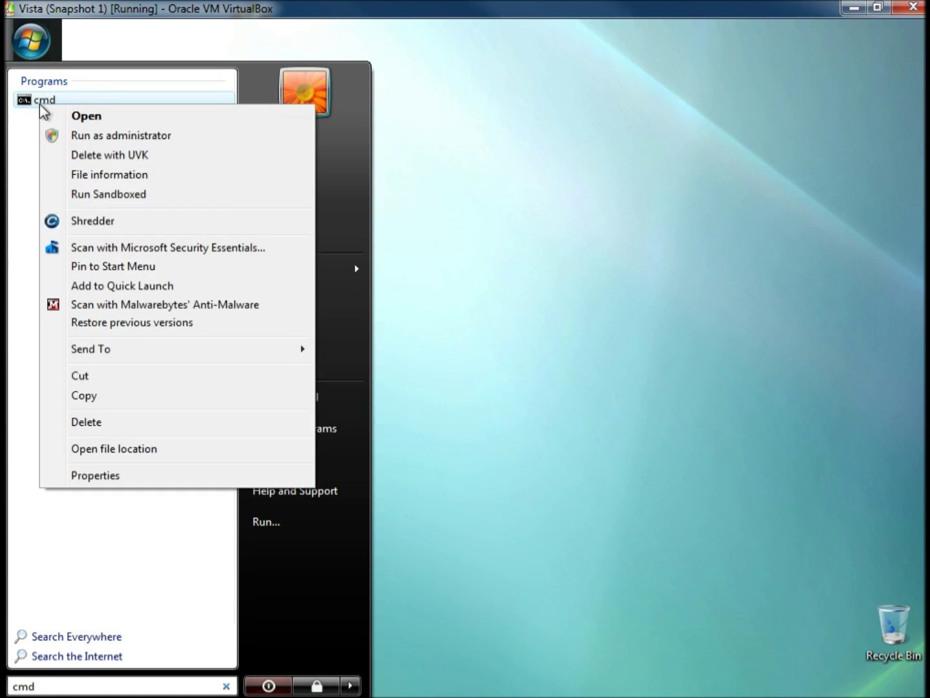
{"action": "left_click", "coordinate": [84, 137]}
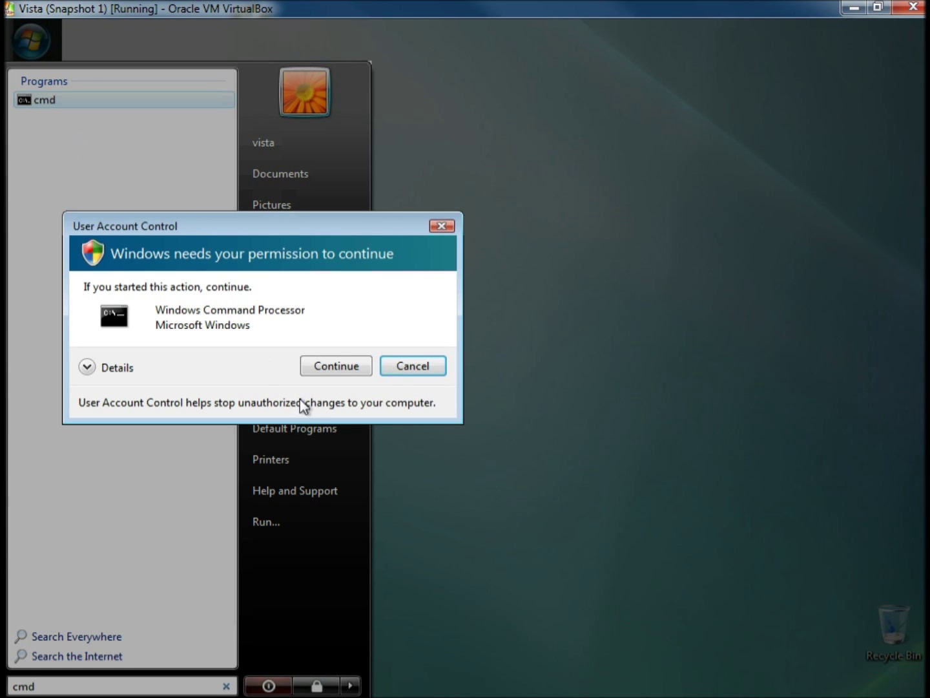
{"action": "left_click", "coordinate": [331, 368]}
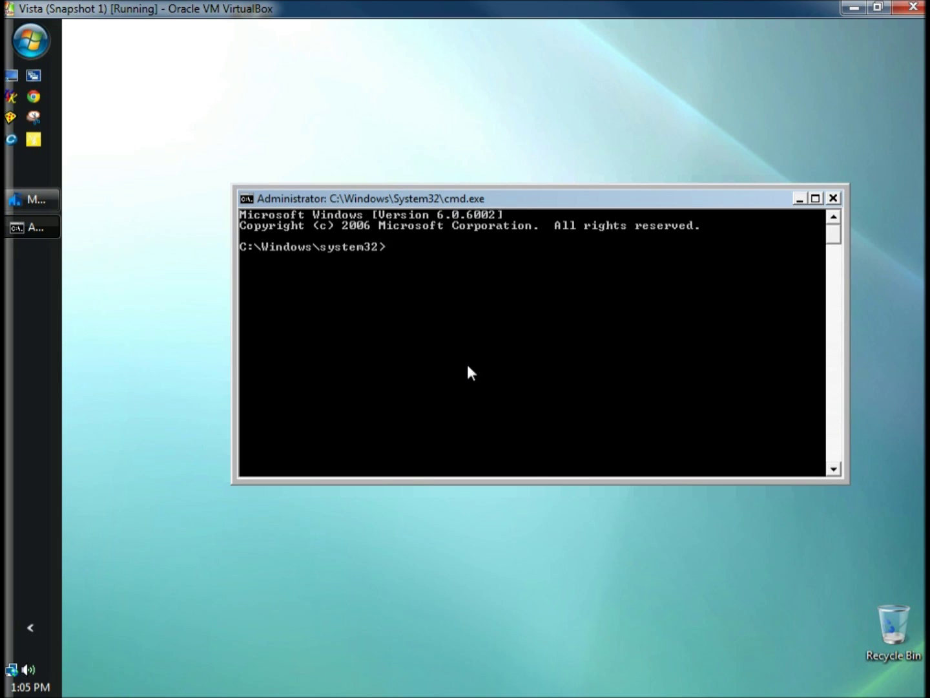
{"action": "type", "text": "cleanmgr.exe /sage"}
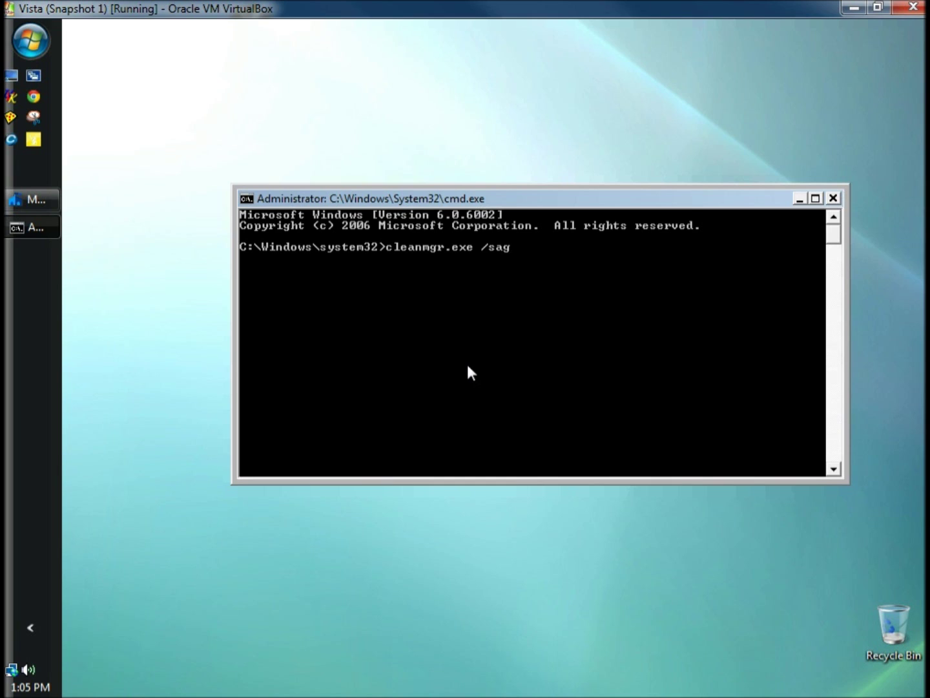
{"action": "type", "text": "set:20"}
Run the command, save every checked Disk Cleanup category as profile 20, and close the console.
{"action": "key", "text": "Return"}
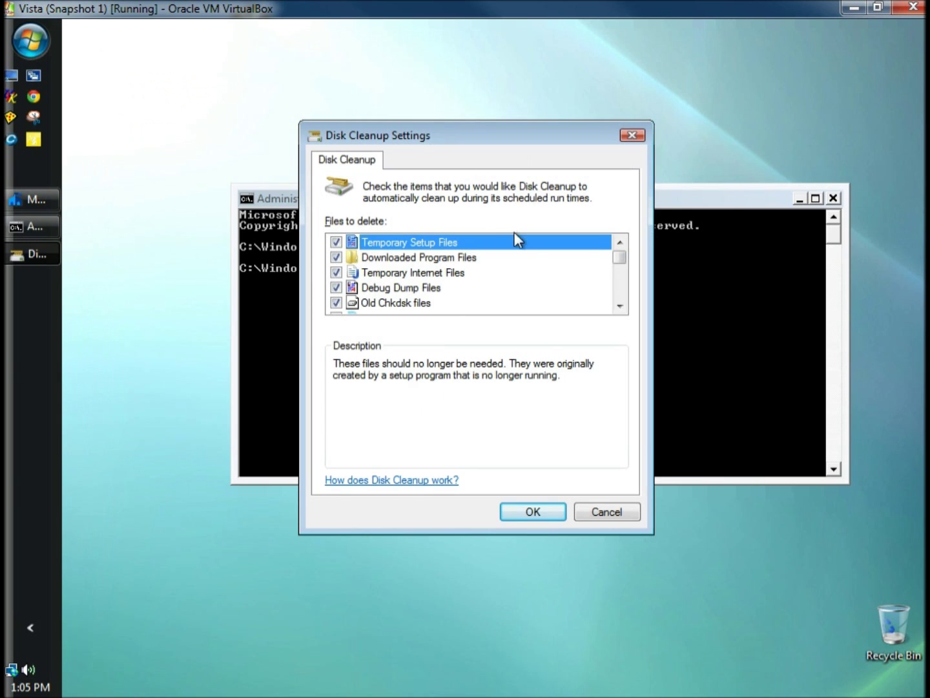
{"action": "mouse_move", "coordinate": [618, 256]}
{"action": "left_mouse_down"}
{"action": "mouse_move", "coordinate": [617, 294]}
{"action": "mouse_move", "coordinate": [618, 259]}
{"action": "left_mouse_up"}
{"action": "left_click", "coordinate": [397, 258]}
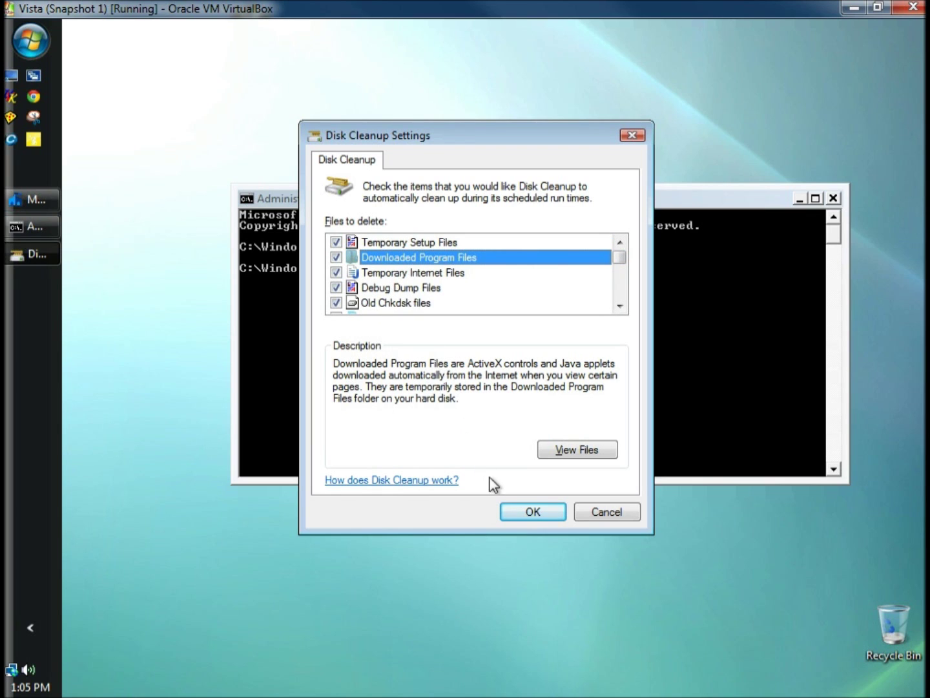
{"action": "left_click", "coordinate": [522, 515]}
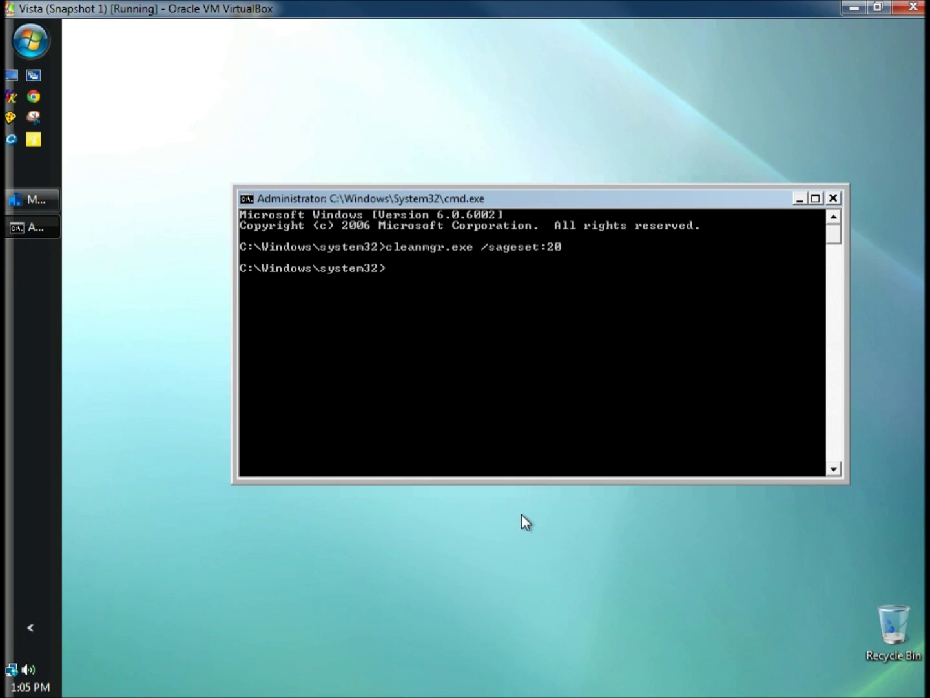
{"action": "left_click", "coordinate": [833, 200]}
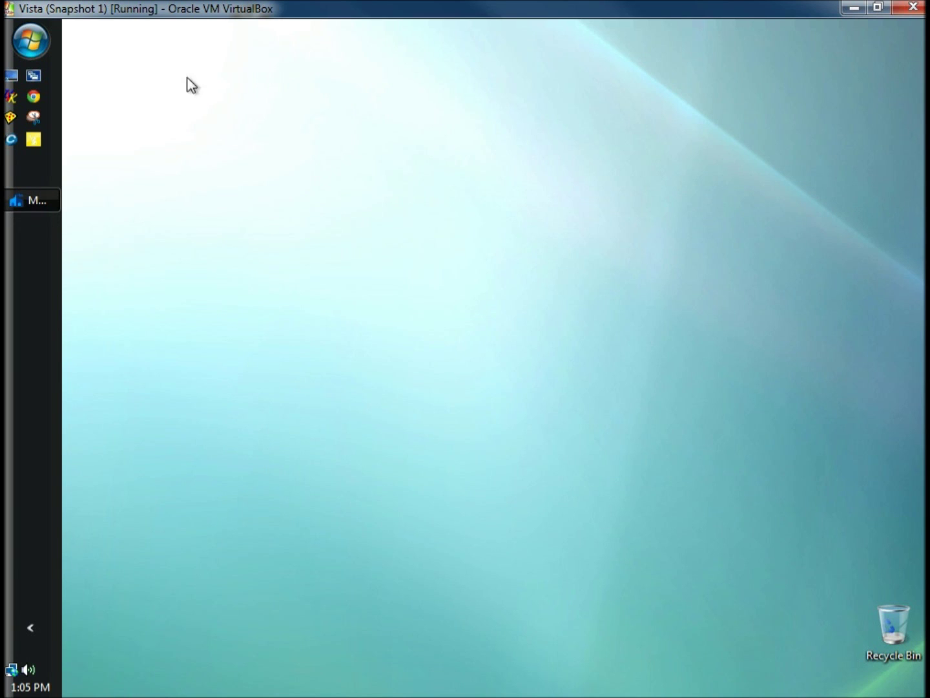
Launch Task Scheduler as administrator via a 'task' Start search and open the Task Scheduler Library.
{"action": "left_click", "coordinate": [32, 41]}
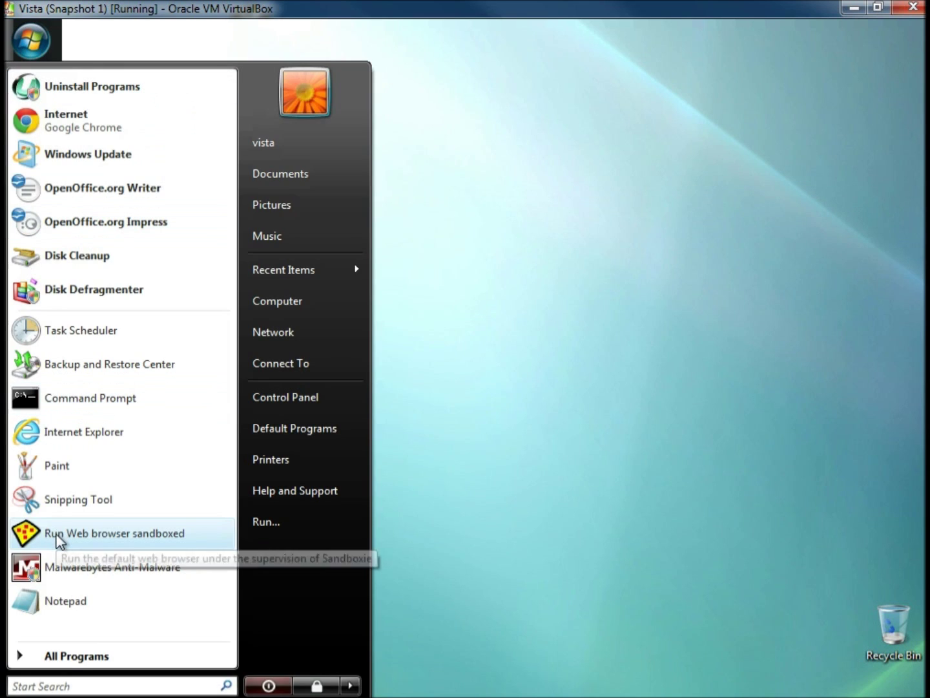
{"action": "type", "text": "t"}
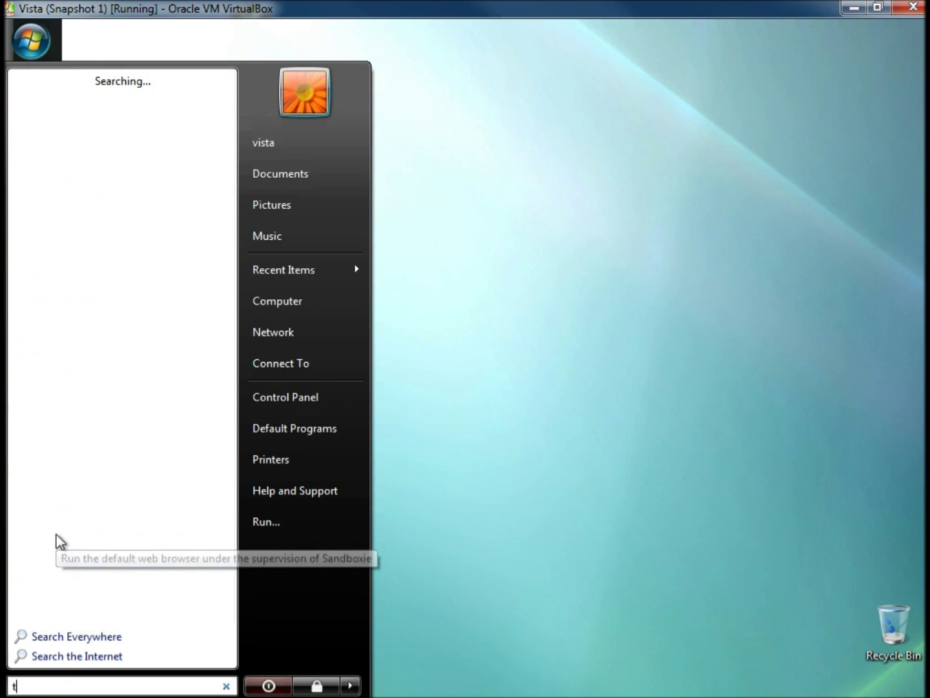
{"action": "type", "text": "ask"}
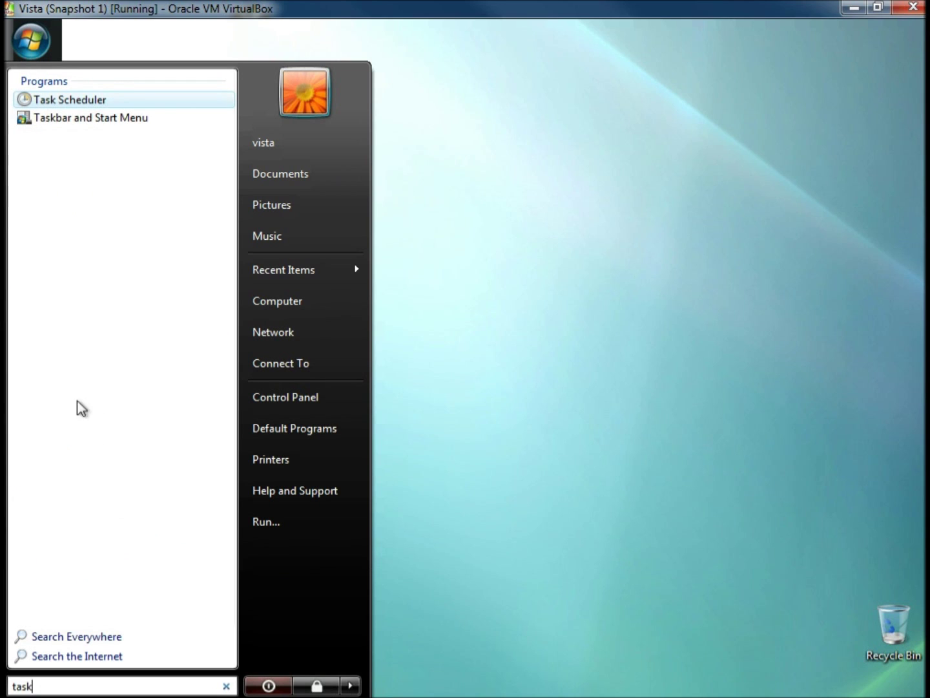
{"action": "right_click", "coordinate": [79, 102]}
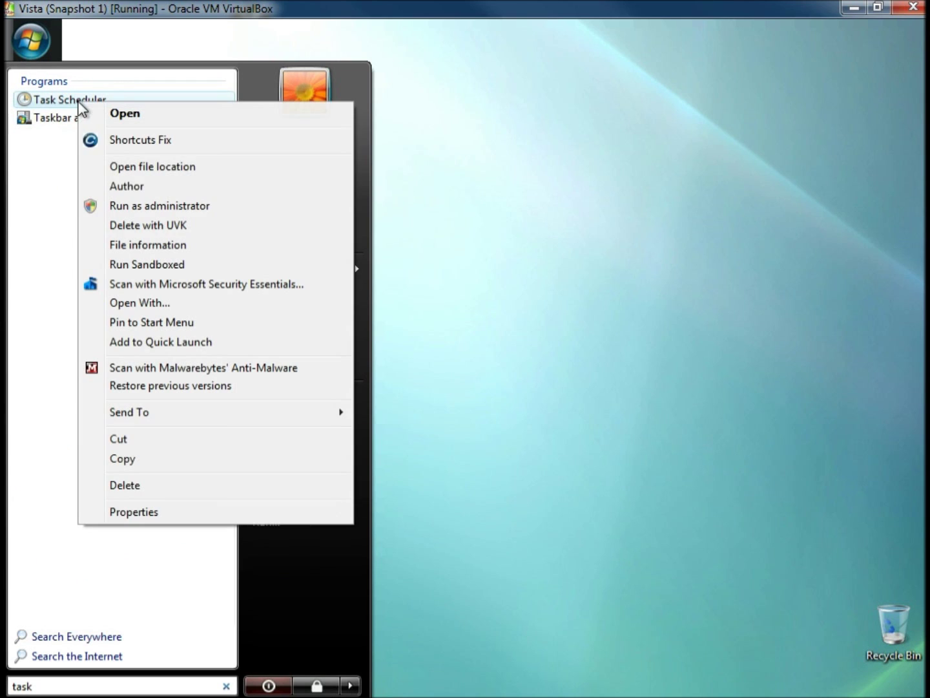
{"action": "left_click", "coordinate": [145, 207]}
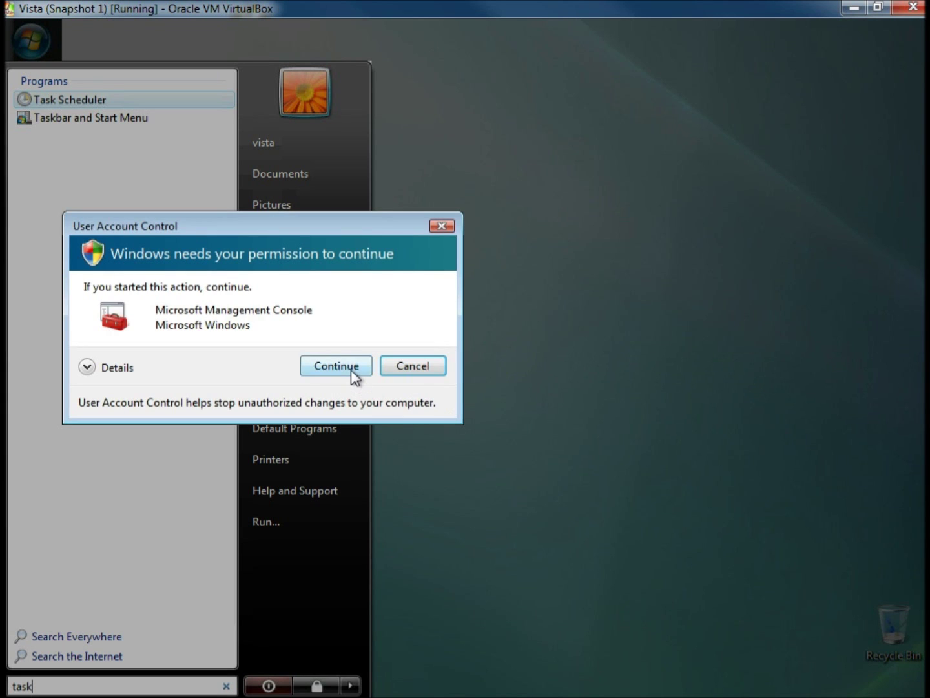
{"action": "left_click", "coordinate": [351, 370]}
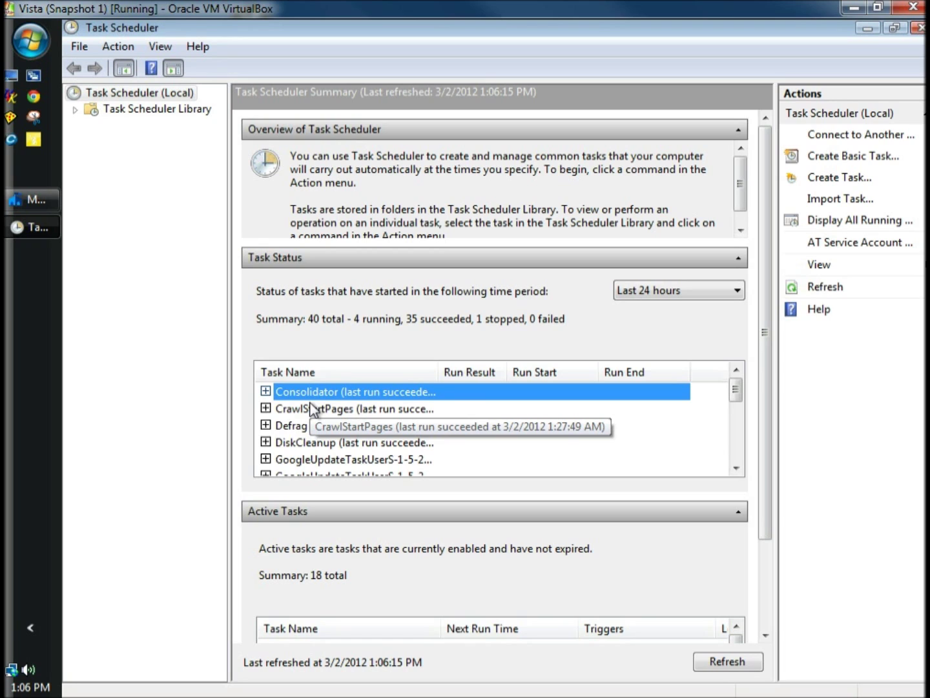
{"action": "left_click", "coordinate": [265, 391]}
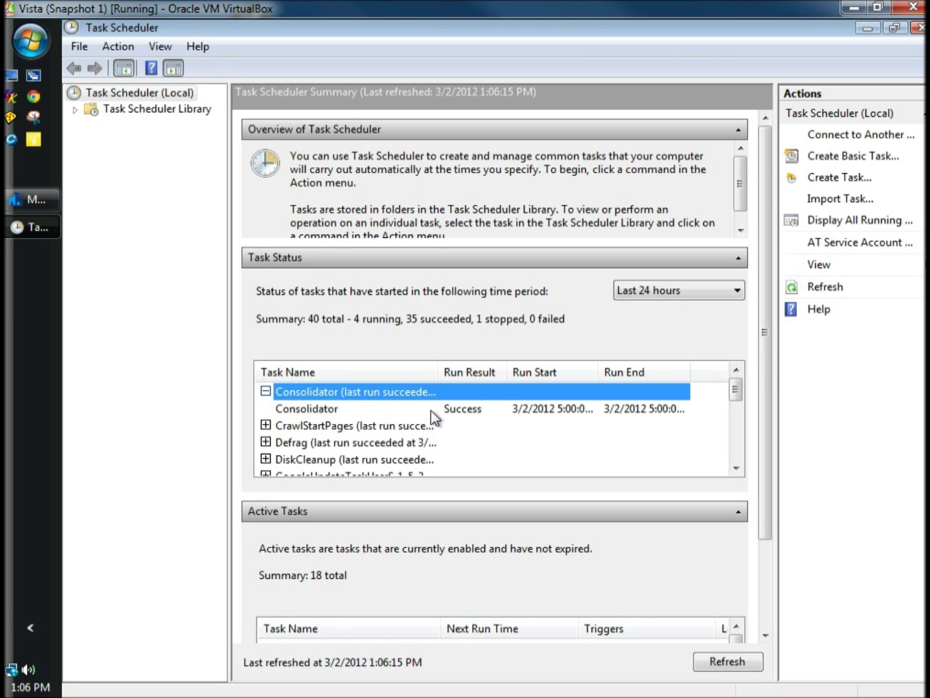
{"action": "left_click", "coordinate": [143, 109]}
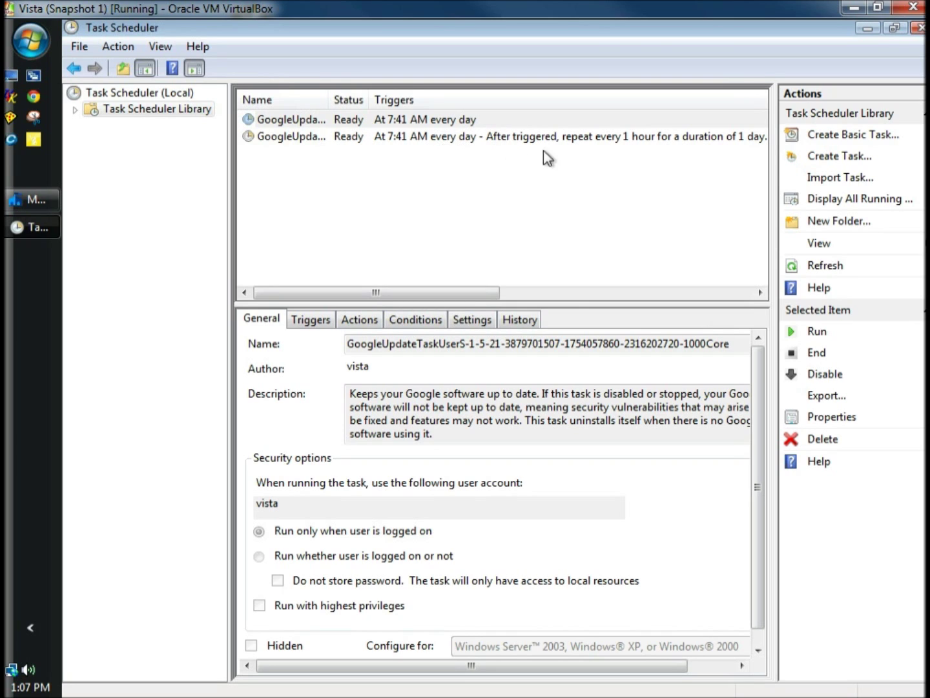
Start a new basic task named DiskCleanup with a Weekly trigger.
{"action": "left_click", "coordinate": [843, 137]}
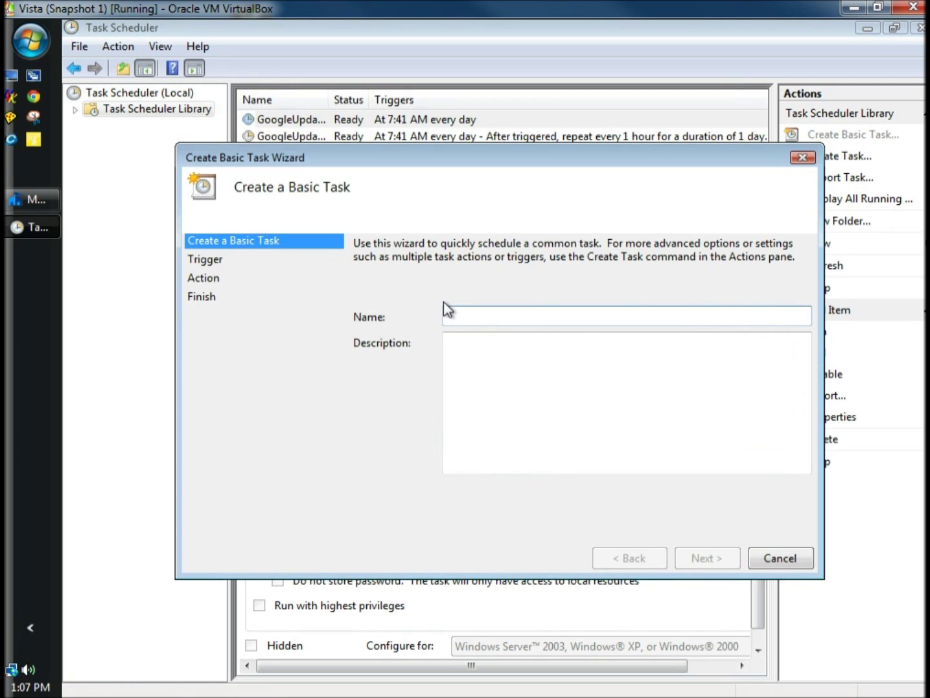
{"action": "type", "text": "DiskCleanup"}
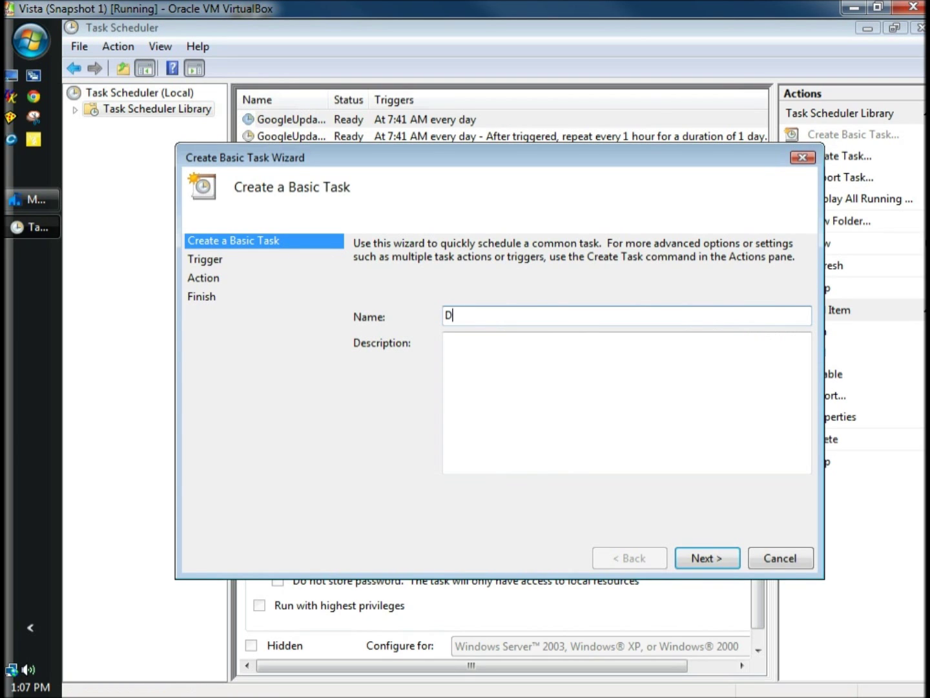
{"action": "left_click", "coordinate": [703, 560]}
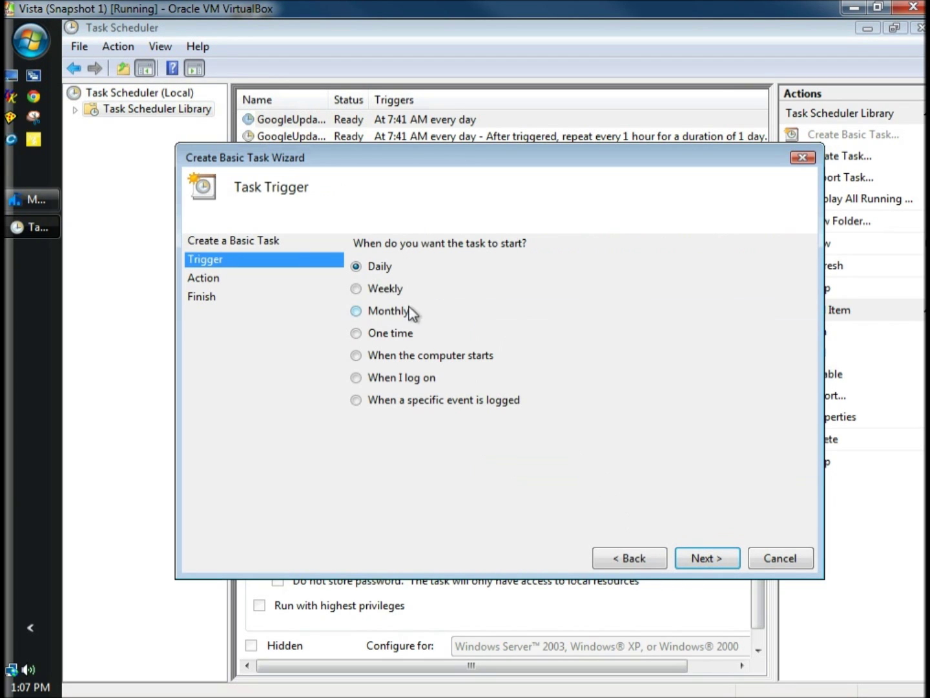
{"action": "left_click", "coordinate": [357, 288]}
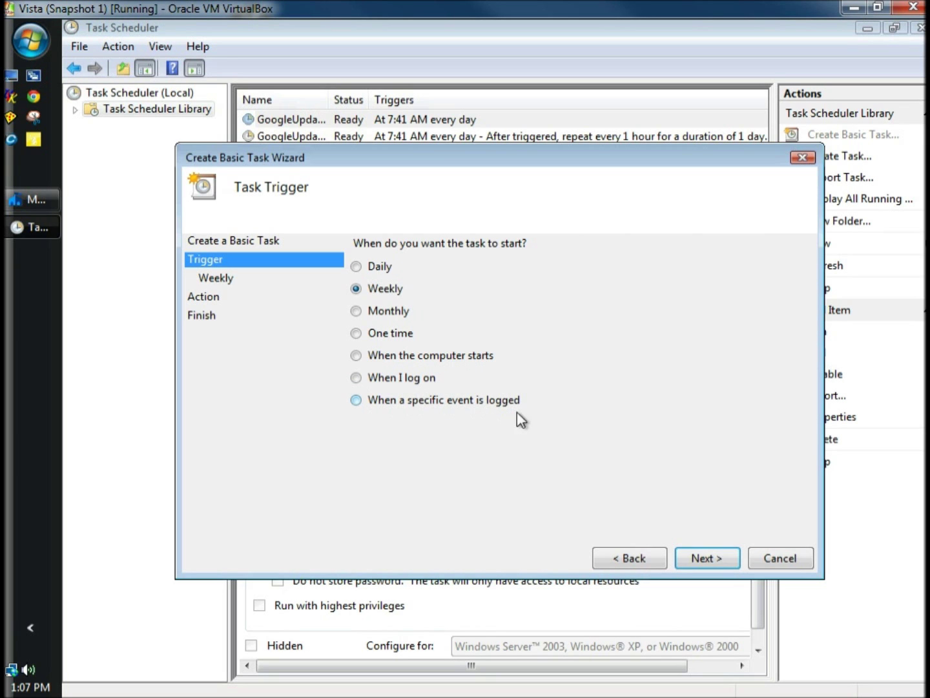
{"action": "left_click", "coordinate": [698, 559]}
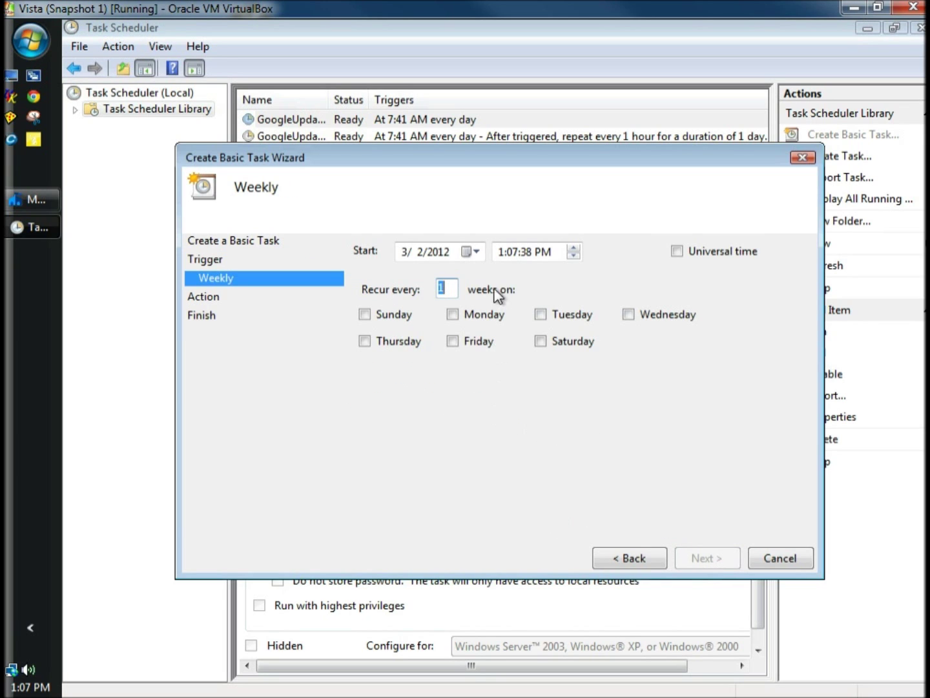
Set the trigger to start 3/2/2012 at 1:11:00 PM, recurring every week on Friday.
{"action": "left_click", "coordinate": [474, 253]}
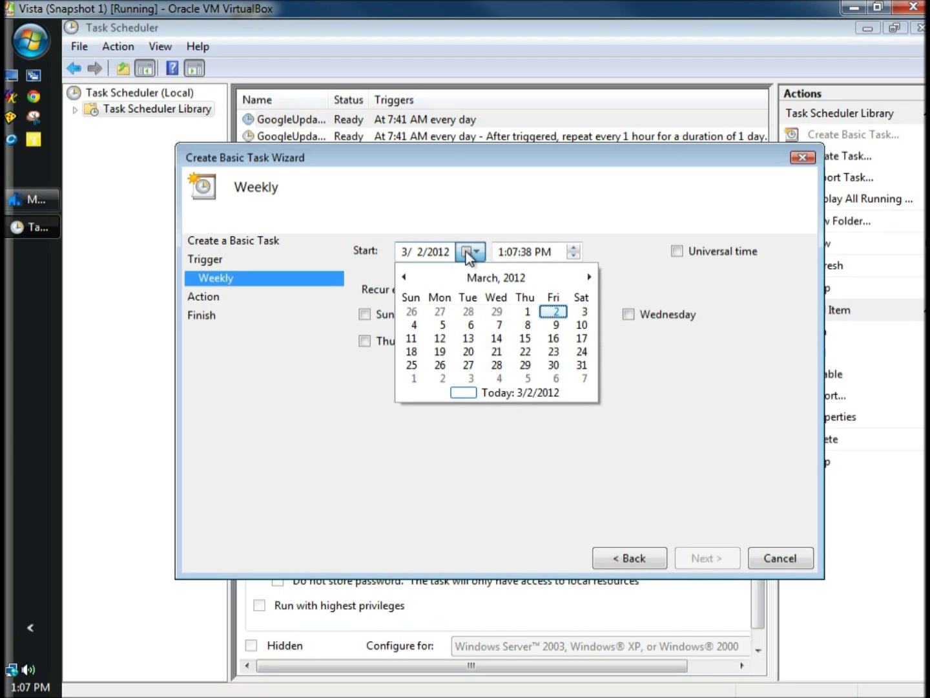
{"action": "left_click", "coordinate": [469, 253]}
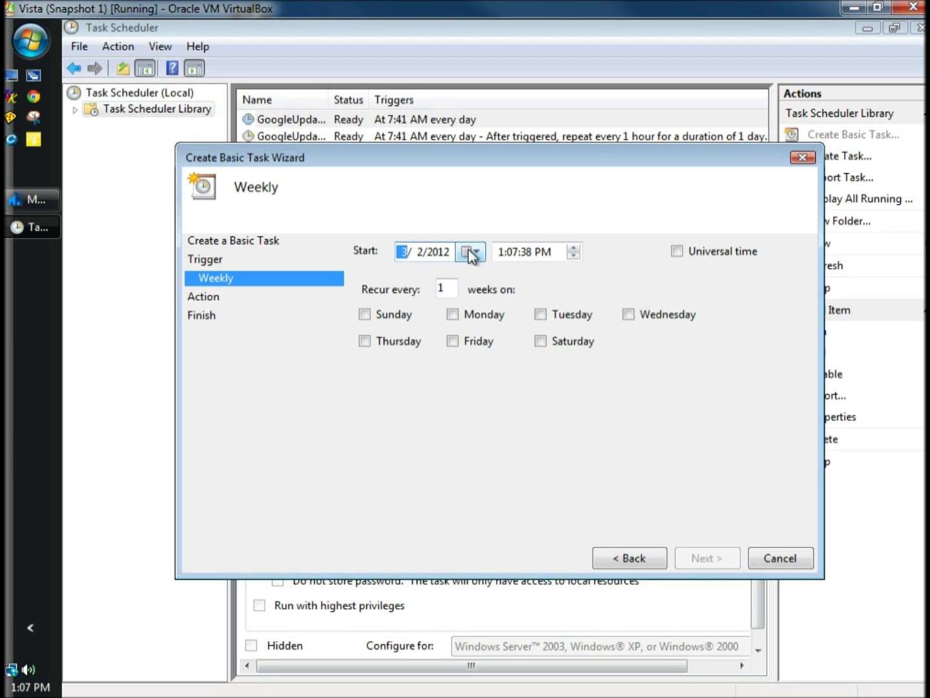
{"action": "left_click", "coordinate": [511, 253]}
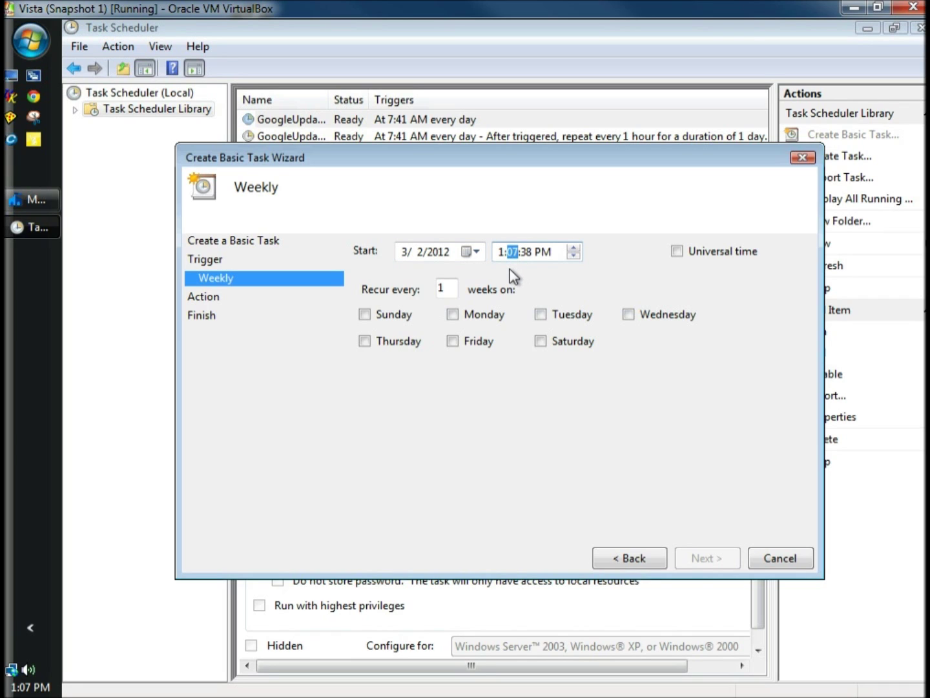
{"action": "type", "text": "11"}
{"action": "key", "text": "Right"}
{"action": "type", "text": "00"}
{"action": "left_click", "coordinate": [453, 340]}
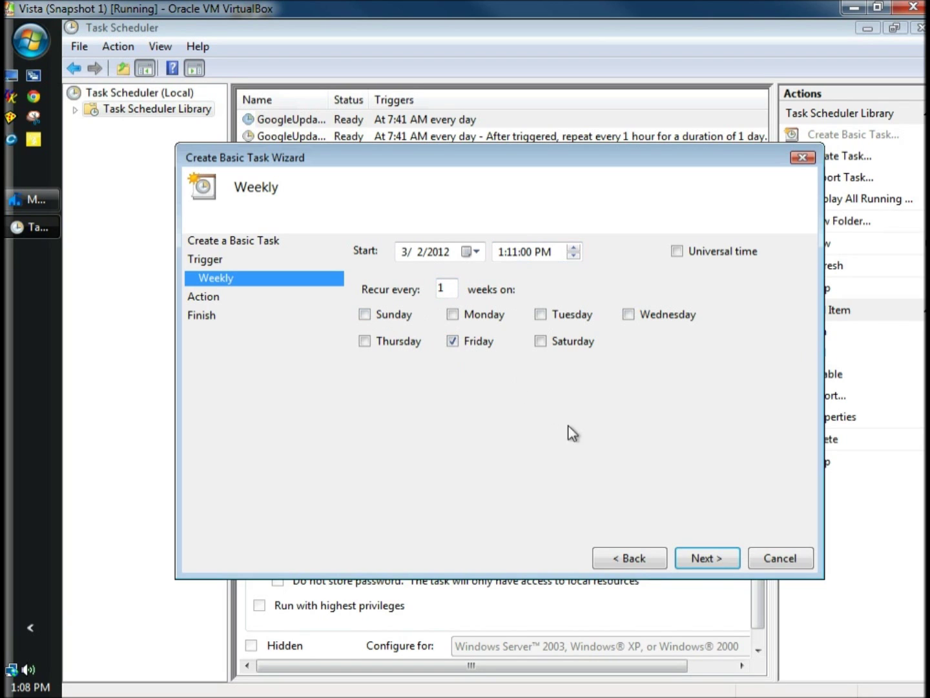
Choose the Start a program action and pick cleanmgr.exe from System32.
{"action": "left_click", "coordinate": [712, 555]}
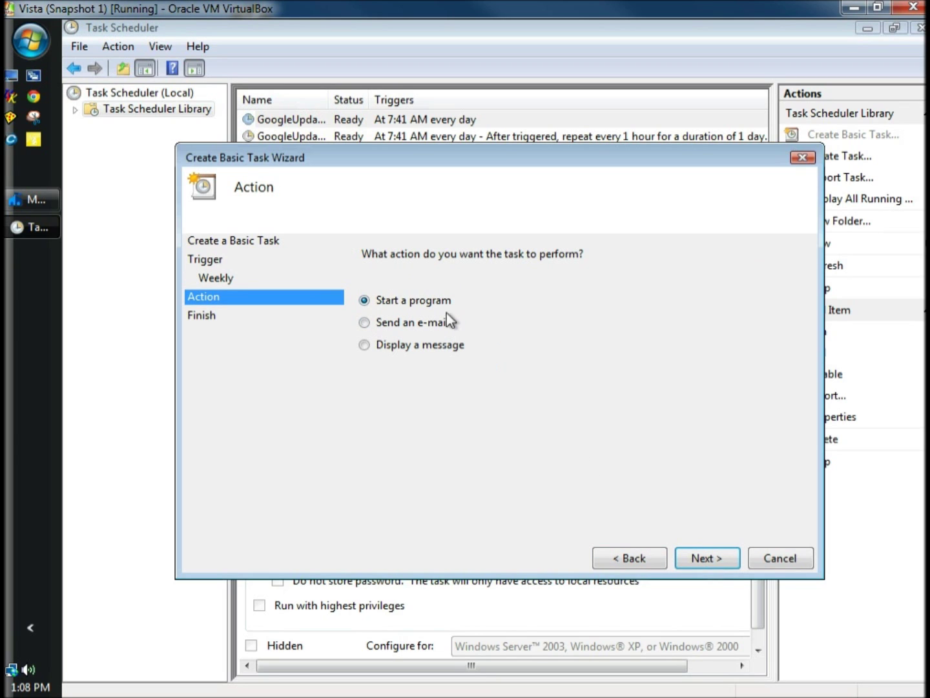
{"action": "left_click", "coordinate": [717, 557]}
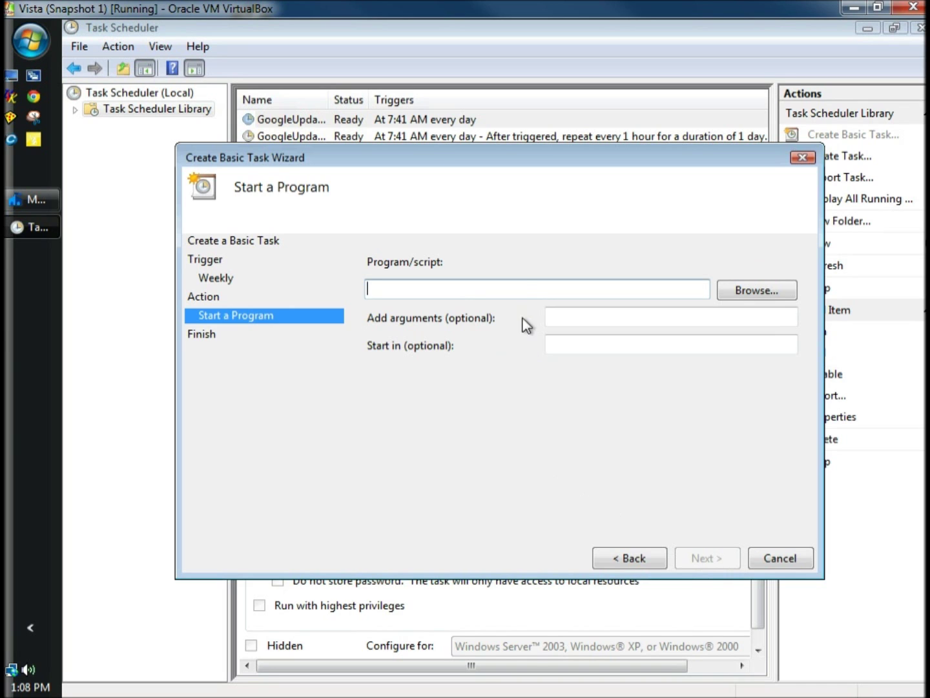
{"action": "left_click", "coordinate": [738, 291]}
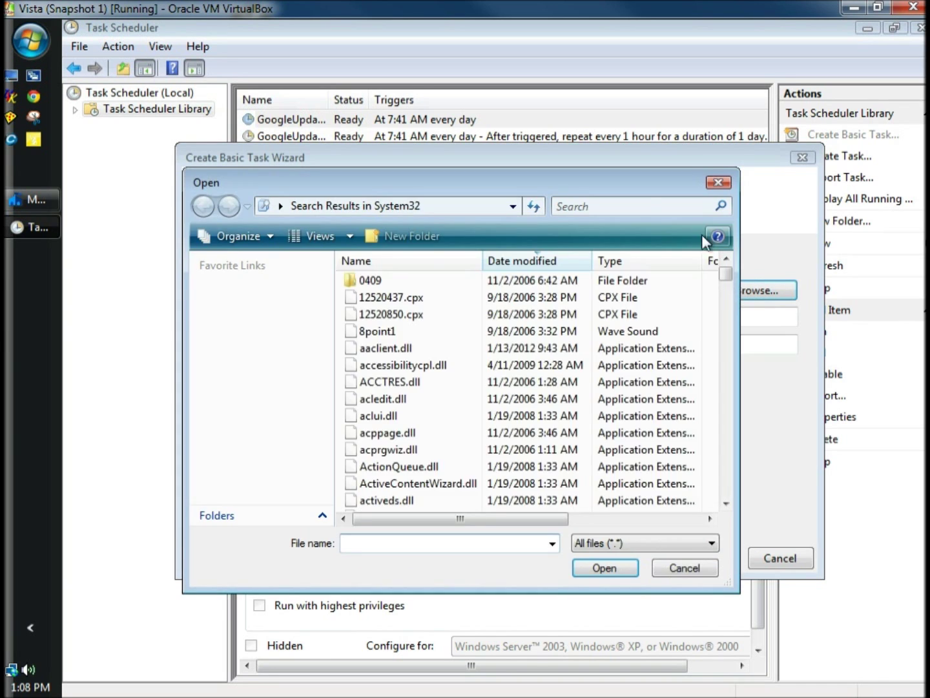
{"action": "left_click", "coordinate": [624, 201]}
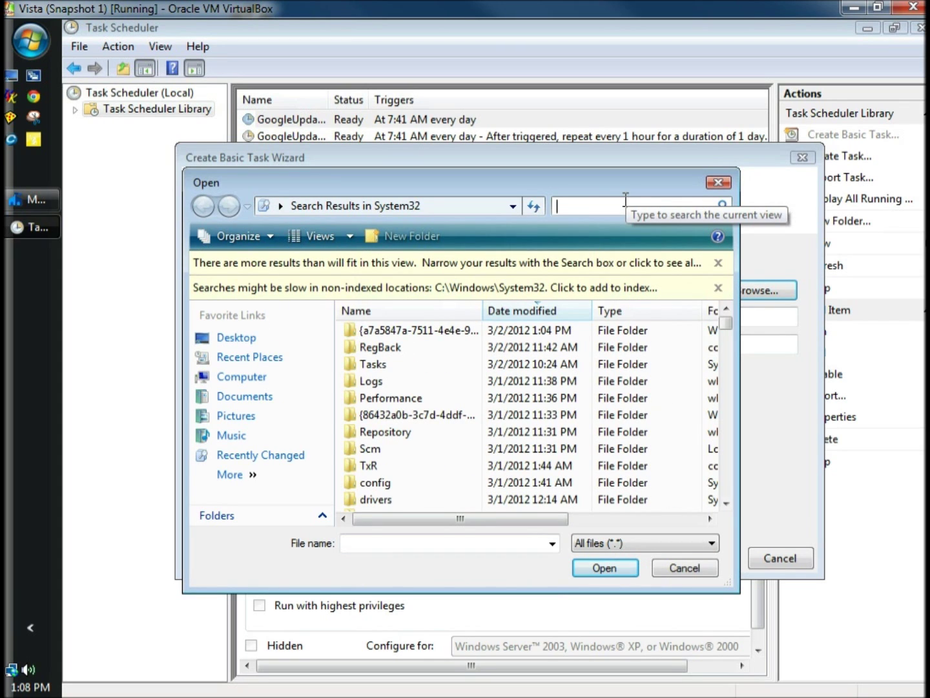
{"action": "type", "text": "clean"}
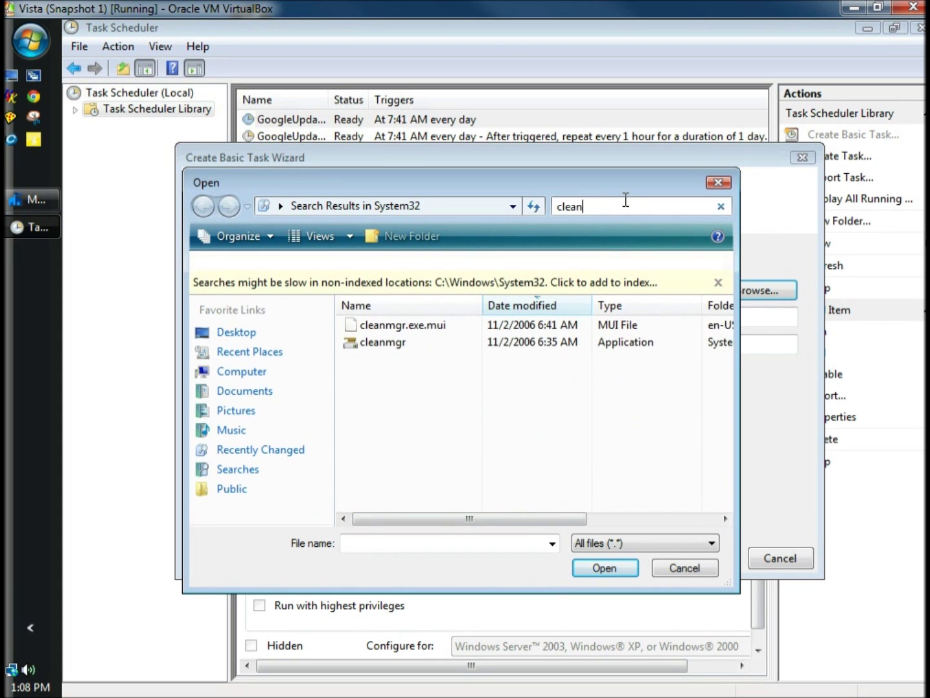
{"action": "type", "text": "mgr"}
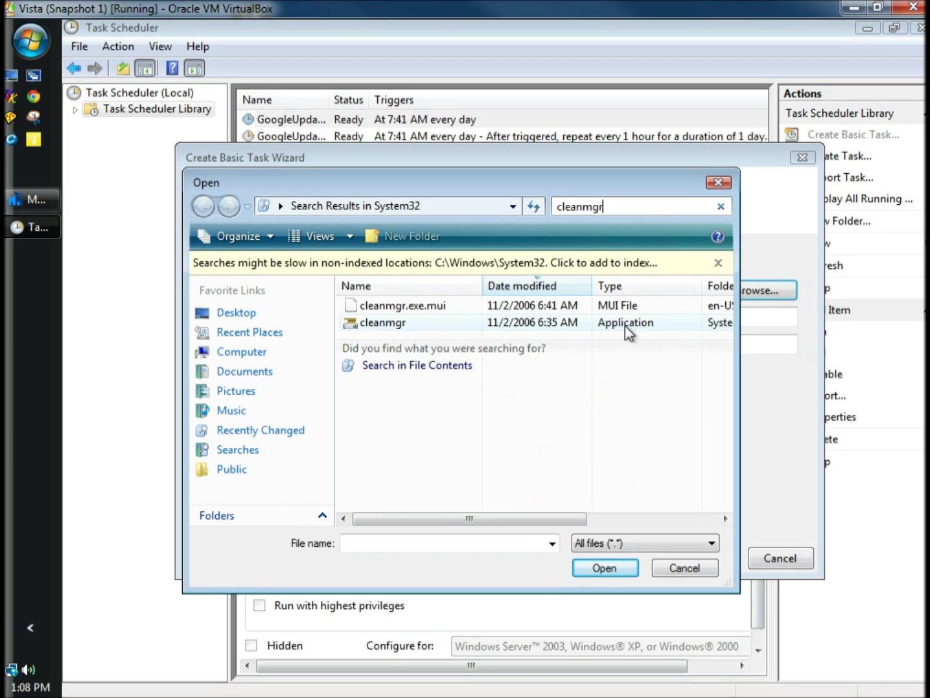
{"action": "double_click", "coordinate": [519, 323]}
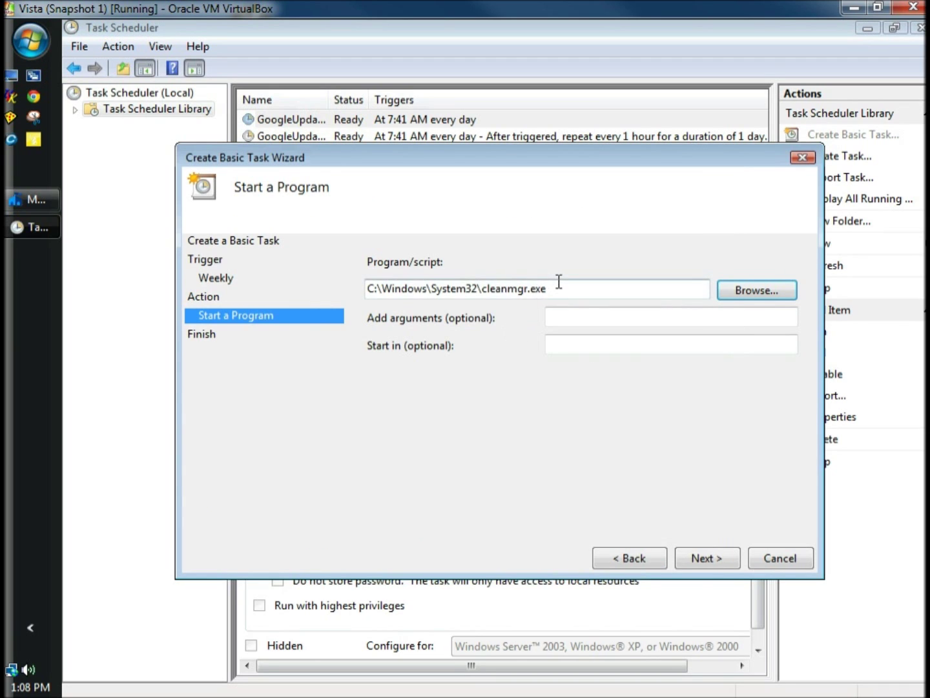
Add the arguments C: /sagerun:20 to the cleanmgr.exe action.
{"action": "left_click_drag", "start_coordinate": [555, 287], "coordinate": [364, 287]}
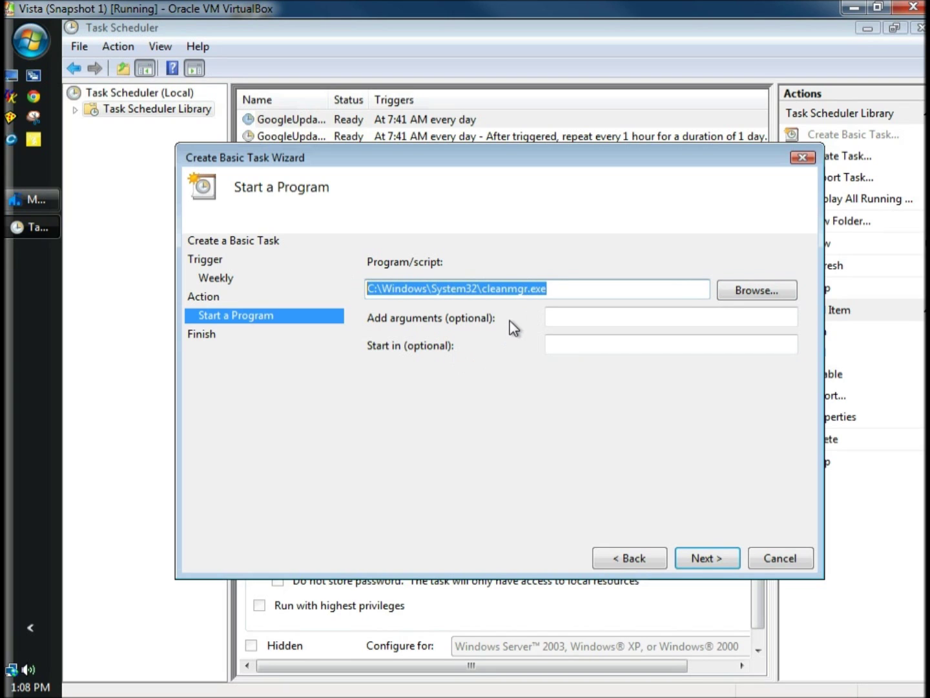
{"action": "left_click", "coordinate": [558, 316]}
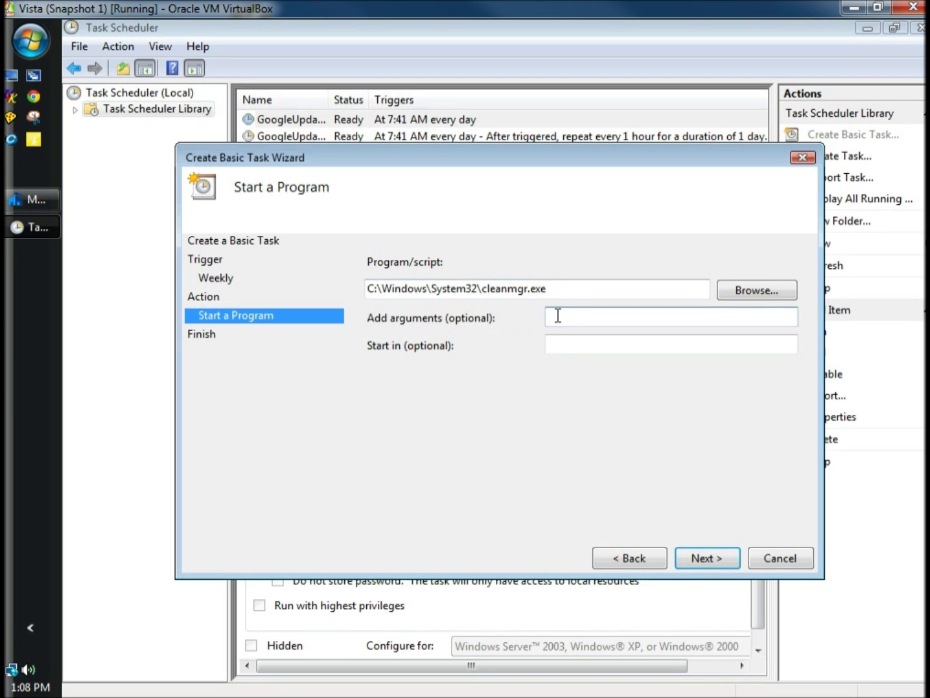
{"action": "type", "text": "C:"}
{"action": "type", "text": "/sagerun:20"}
Review the DiskCleanup summary and finish creating it, opening its Properties dialog afterwards.
{"action": "left_click", "coordinate": [705, 560]}
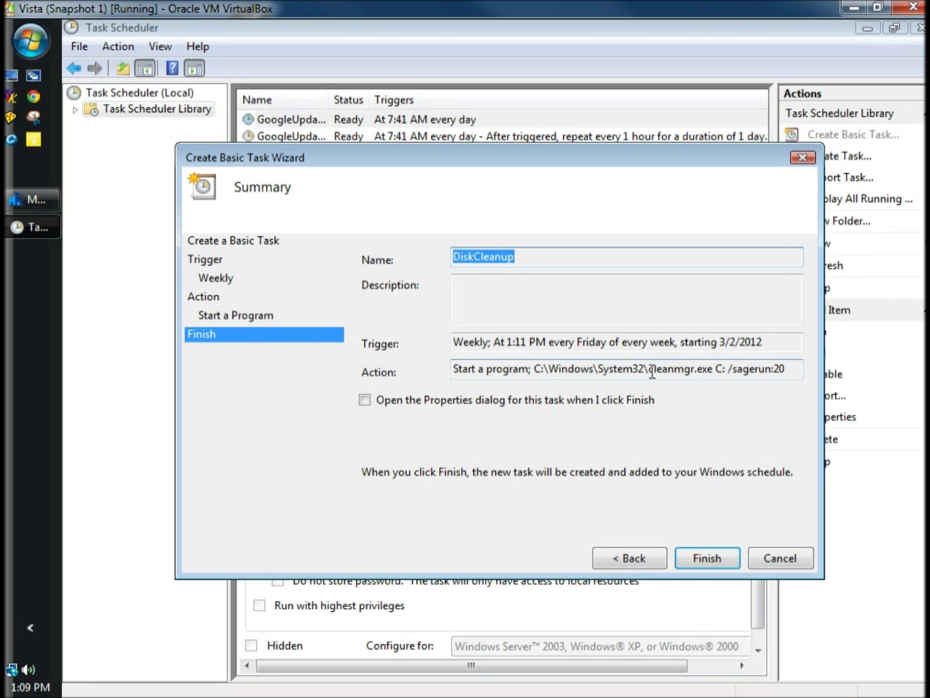
{"action": "left_click_drag", "start_coordinate": [649, 369], "coordinate": [794, 375]}
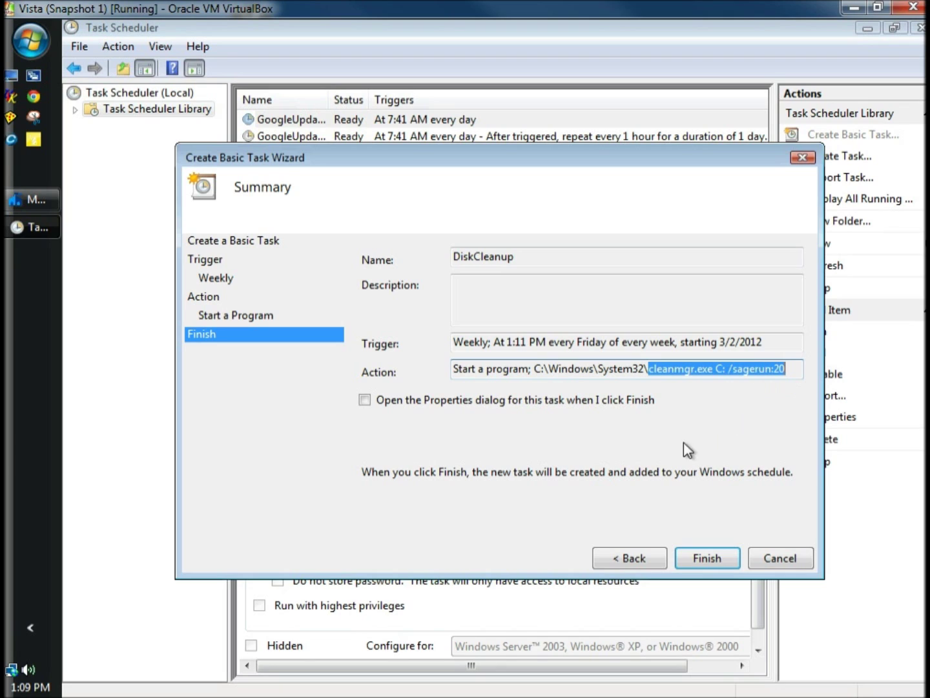
{"action": "left_click", "coordinate": [365, 401]}
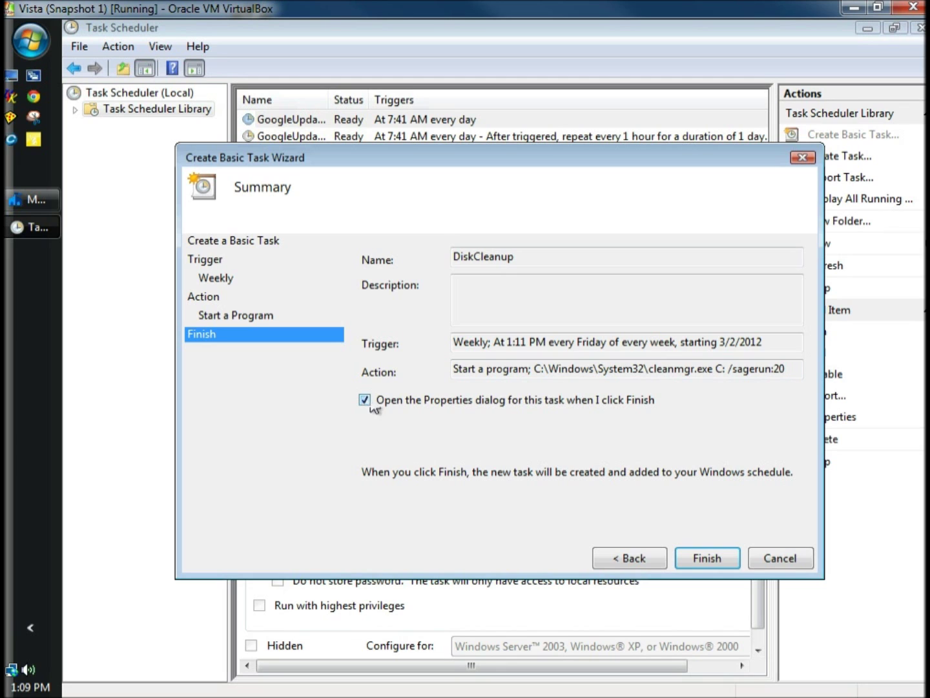
{"action": "left_click", "coordinate": [704, 559]}
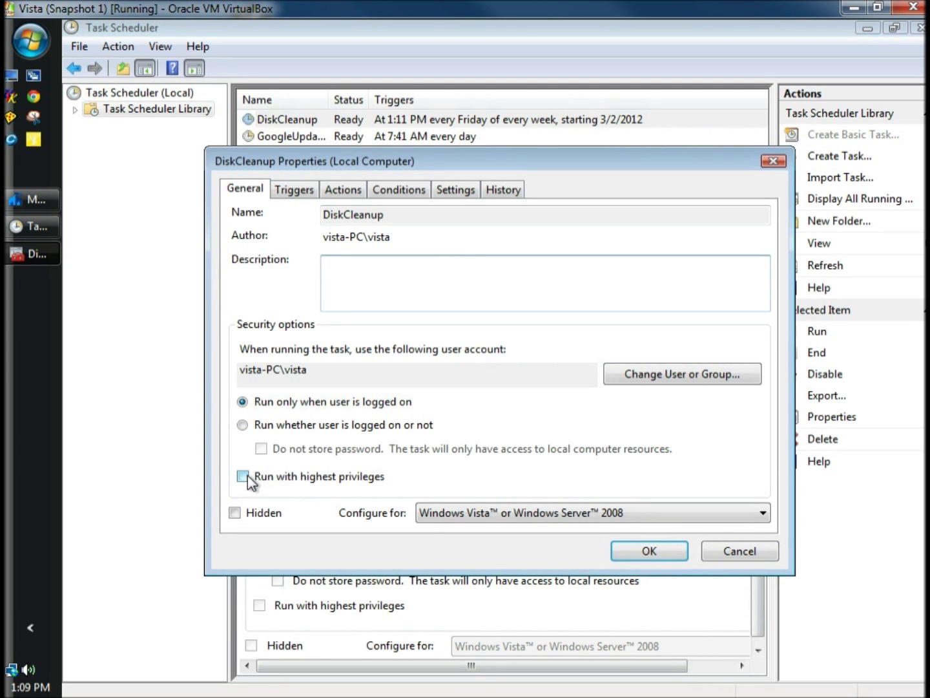
Enable 'Run with highest privileges' on the General tab and save with OK.
{"action": "left_click", "coordinate": [243, 477]}
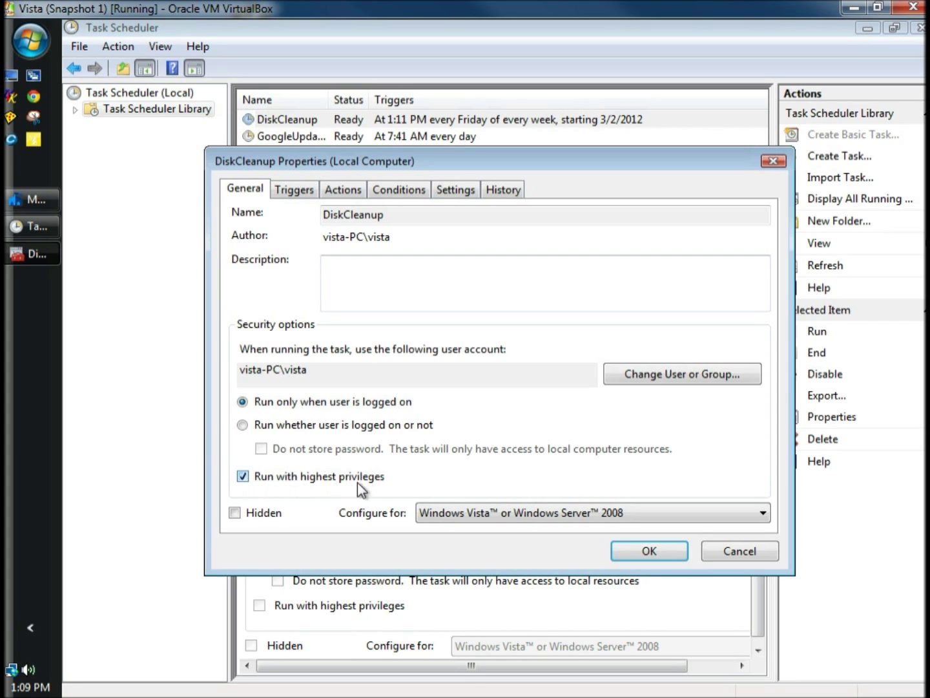
{"action": "left_click", "coordinate": [650, 552]}
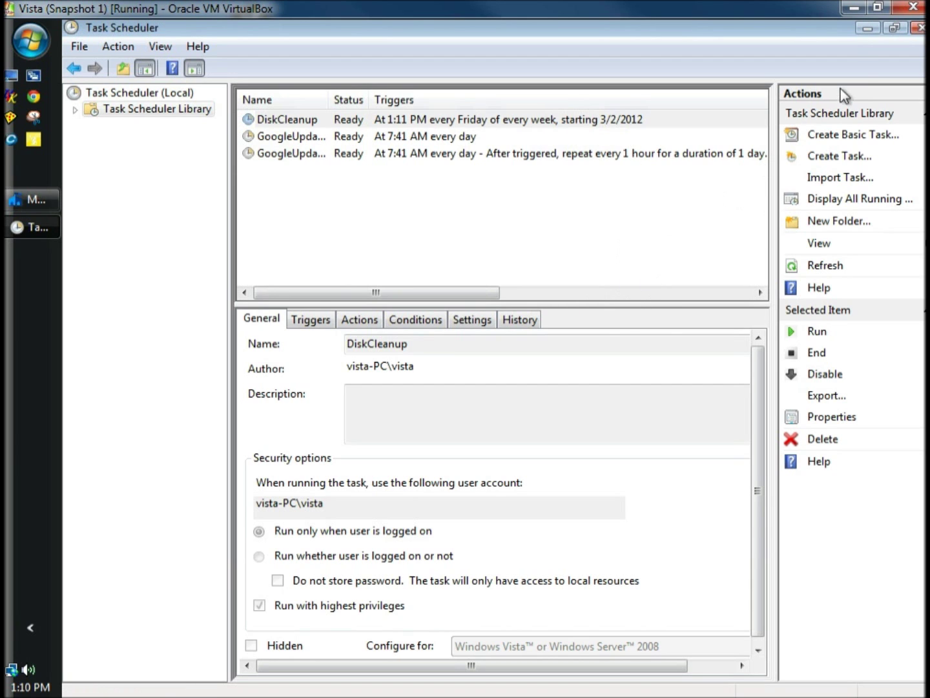
Minimize the Task Scheduler window.
{"action": "left_click", "coordinate": [868, 29]}
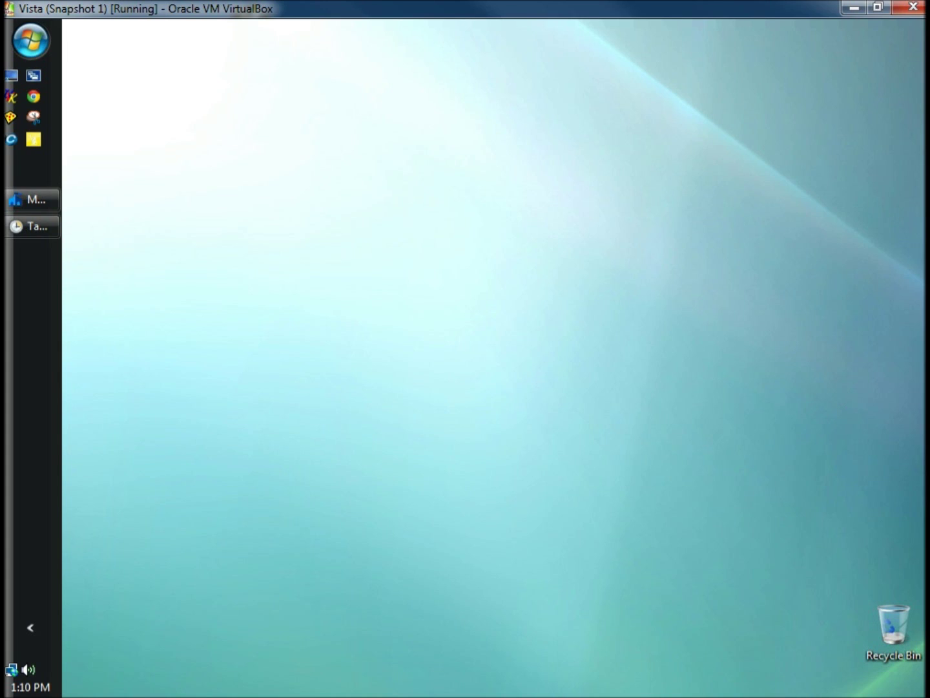